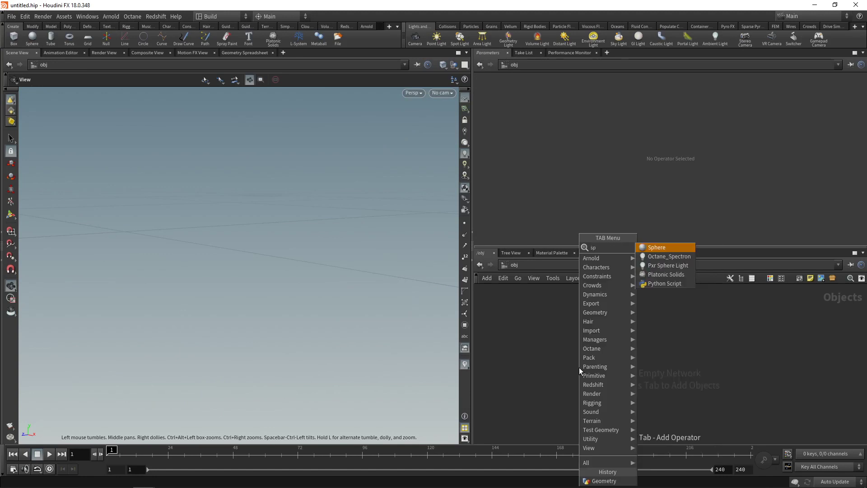
- Create a Sphere with Primitive Type Polygon and Frequency 8
{"action": "key", "text": "Return"}
{"action": "left_click", "coordinate": [579, 367]}
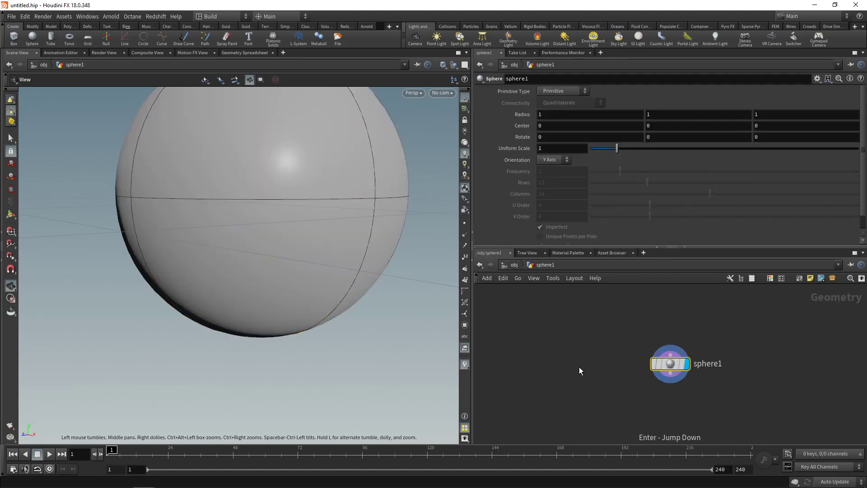
{"action": "left_click", "coordinate": [566, 90]}
{"action": "left_click", "coordinate": [556, 123]}
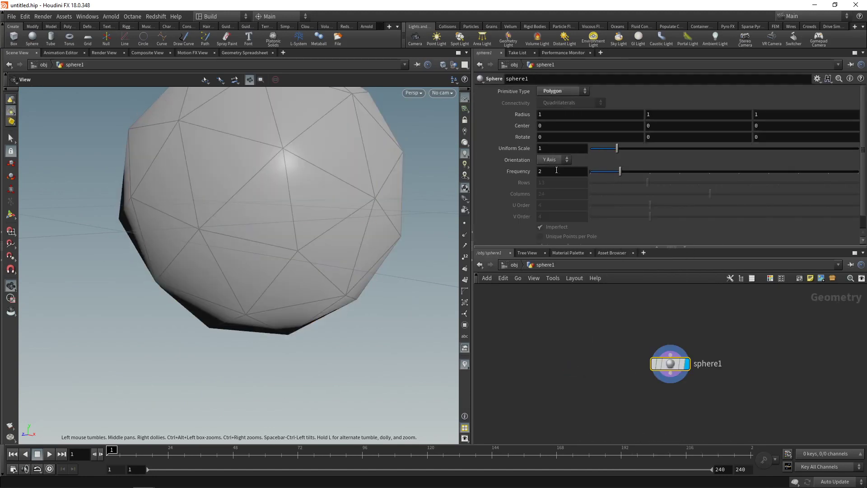
{"action": "double_click", "coordinate": [555, 173]}
{"action": "type", "text": "8"}
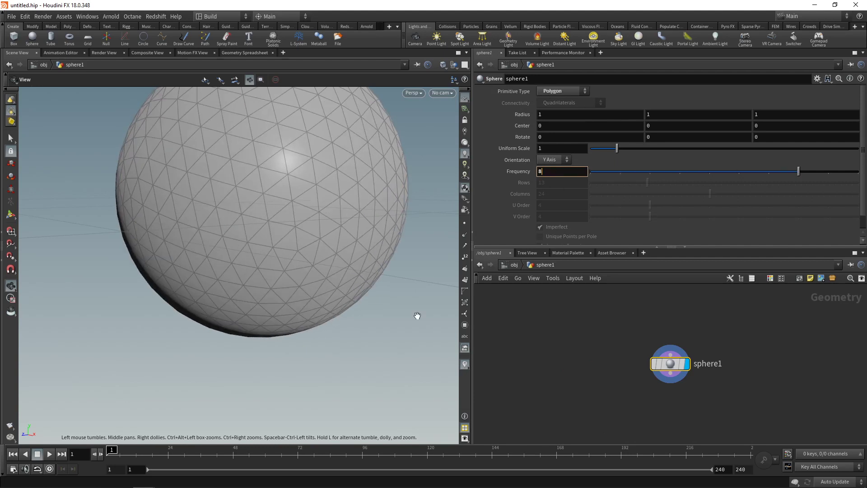
{"action": "type", "text": "h"}
- Chain an IsoOffset fog volume and a Scatter node below sphere1
{"action": "key", "text": "Tab"}
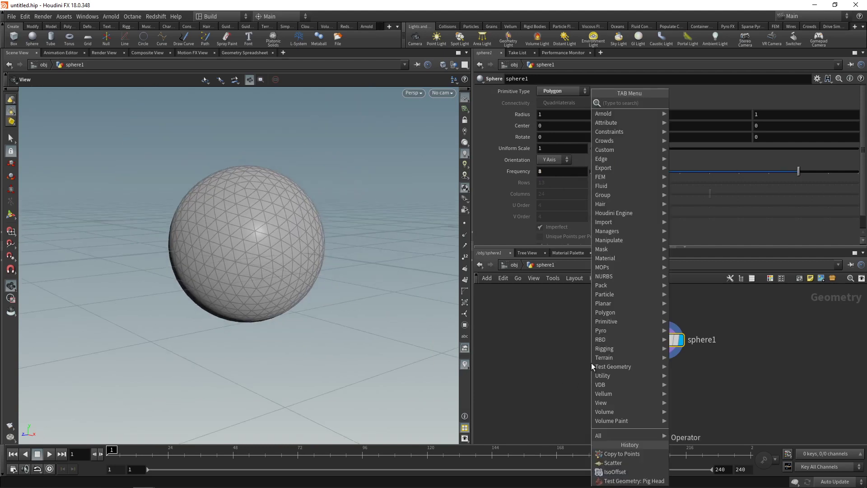
{"action": "type", "text": "isoo"}
{"action": "key", "text": "Return"}
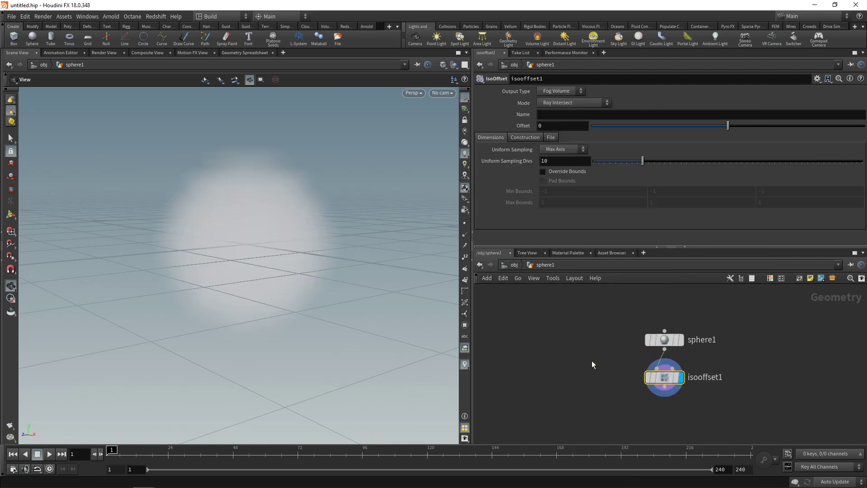
{"action": "key", "text": "Tab"}
{"action": "type", "text": "scatt"}
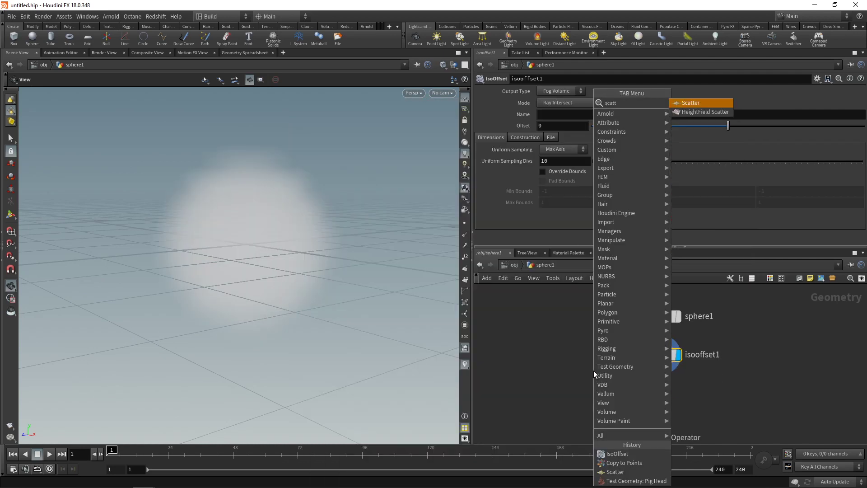
{"action": "key", "text": "Return"}
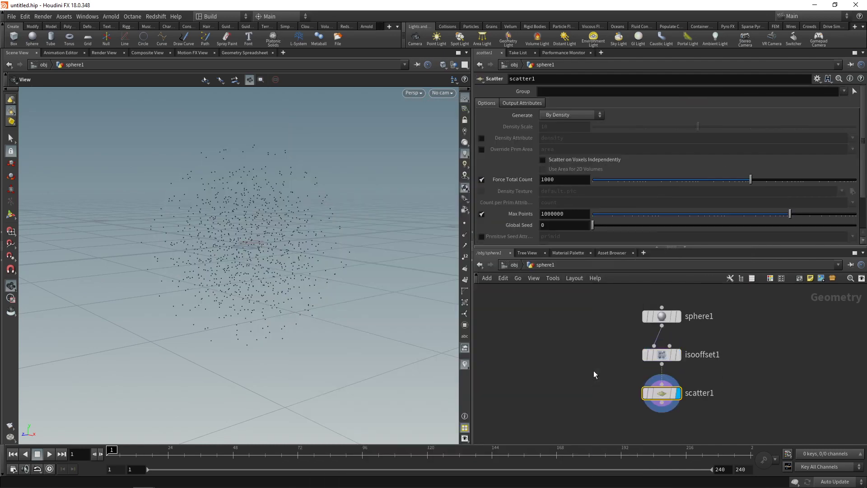
- Add a Copy to Points node below scatter1
{"action": "key", "text": "Tab"}
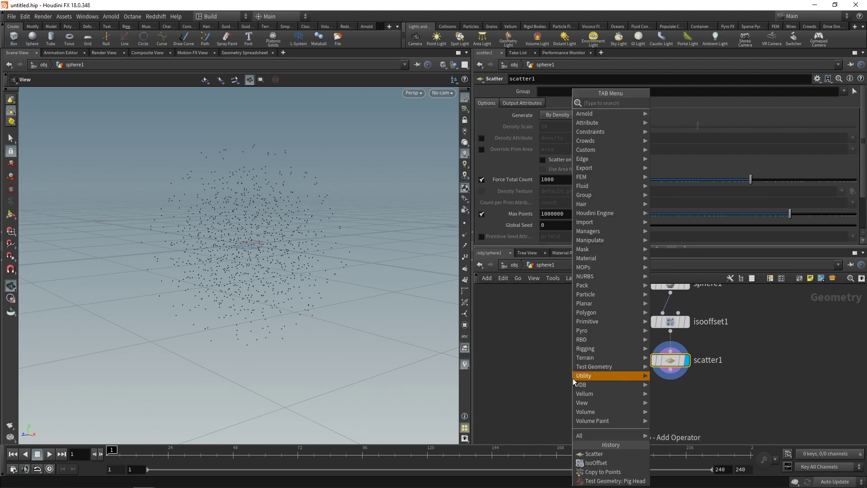
{"action": "type", "text": "copypo"}
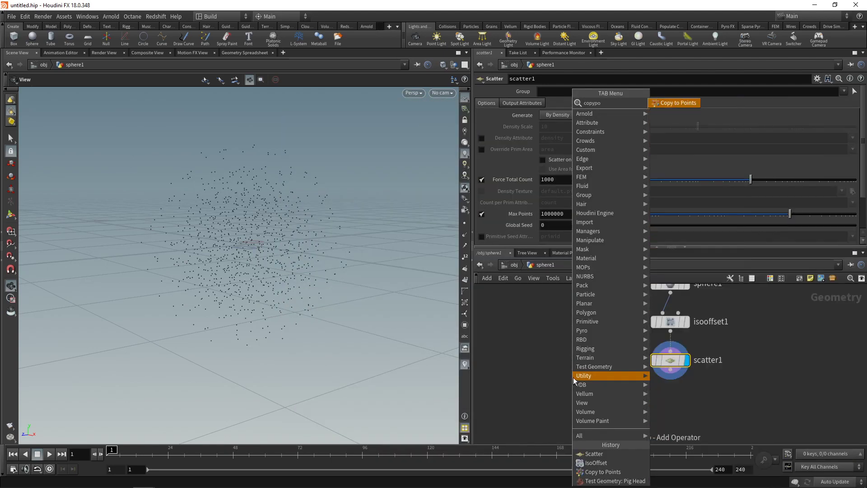
{"action": "key", "text": "Return"}
{"action": "left_click", "coordinate": [573, 378]}
{"action": "left_click_drag", "start_coordinate": [575, 379], "coordinate": [597, 418]}
{"action": "left_click", "coordinate": [670, 379]}
- Wire scatter1 into Copy to Points input 2 and add a Test Geometry: Pig Head node
{"action": "left_click", "coordinate": [604, 404]}
{"action": "key", "text": "Tab"}
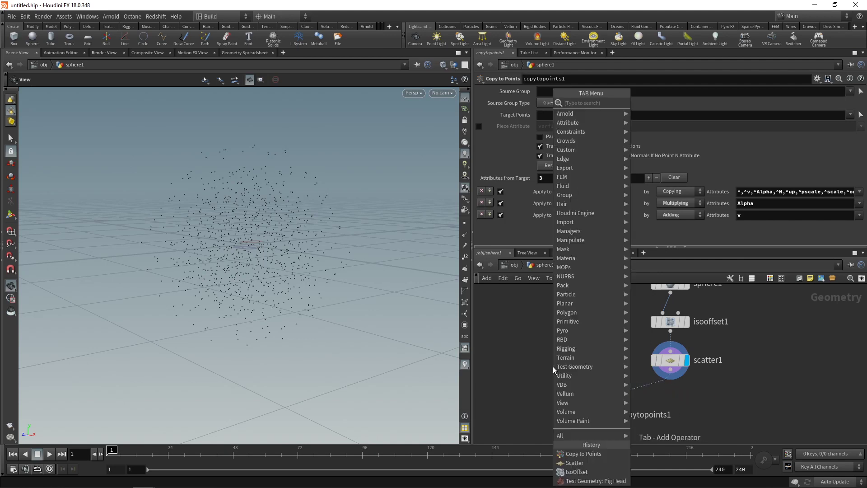
{"action": "type", "text": "pighe"}
{"action": "key", "text": "Return"}
{"action": "left_click", "coordinate": [553, 368]}
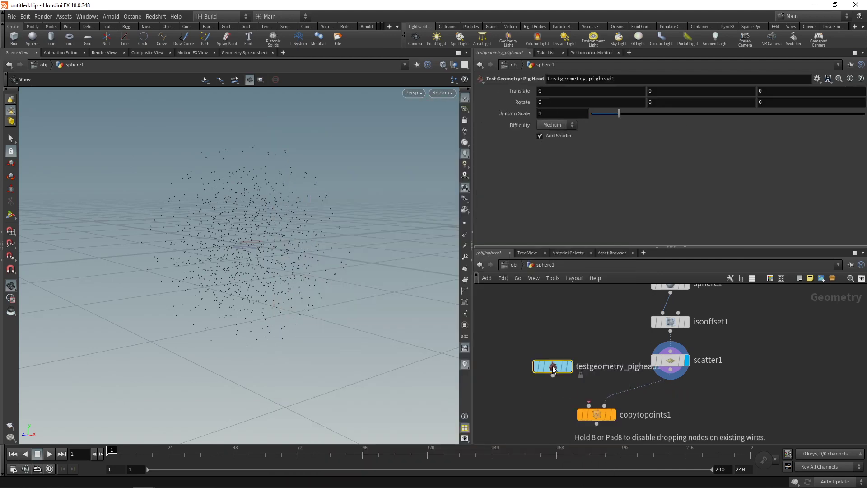
- Set the pig head's Uniform Scale to 0.05
{"action": "mouse_move", "coordinate": [554, 369]}
{"action": "left_click_drag", "start_coordinate": [618, 113], "coordinate": [595, 114]}
{"action": "left_click", "coordinate": [584, 114]}
{"action": "key", "text": "BackSpace"}
{"action": "key", "text": "BackSpace"}
{"action": "type", "text": "05"}
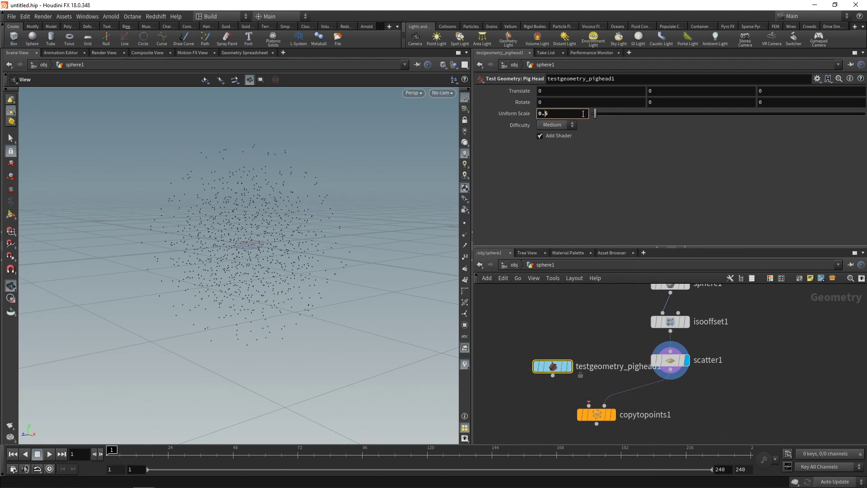
{"action": "key", "text": "Return"}
- Wire the pig head into Copy to Points input 1 and display copytopoints1
{"action": "left_click", "coordinate": [553, 375]}
{"action": "left_click", "coordinate": [588, 405]}
{"action": "left_click", "coordinate": [613, 416]}
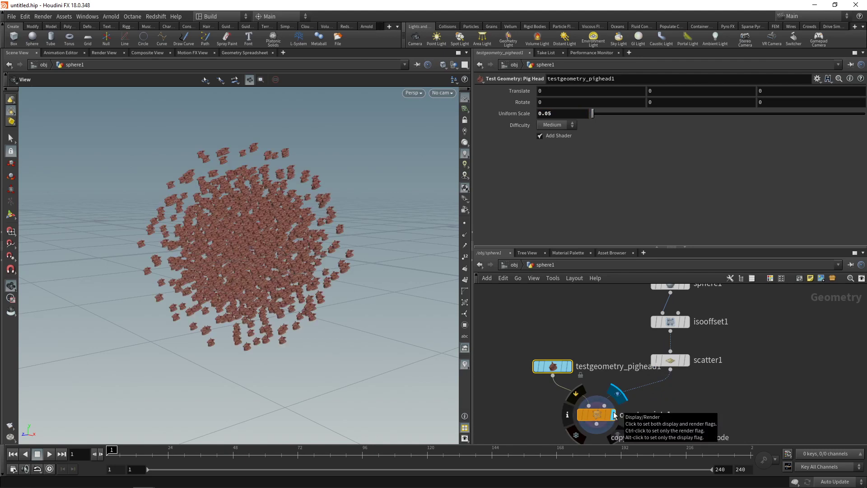
{"action": "right_click_drag", "start_coordinate": [253, 248], "coordinate": [333, 244]}
{"action": "mouse_move", "coordinate": [261, 249]}
{"action": "left_mouse_down"}
{"action": "mouse_move", "coordinate": [239, 253]}
{"action": "mouse_move", "coordinate": [275, 246]}
{"action": "mouse_move", "coordinate": [252, 257]}
{"action": "mouse_move", "coordinate": [260, 263]}
{"action": "left_mouse_up"}
{"action": "scroll", "coordinate": [245, 244], "scroll_direction": "down", "scroll_amount": 5}
- Set scatter1's Force Total Count to 8000 points
{"action": "left_click", "coordinate": [670, 360]}
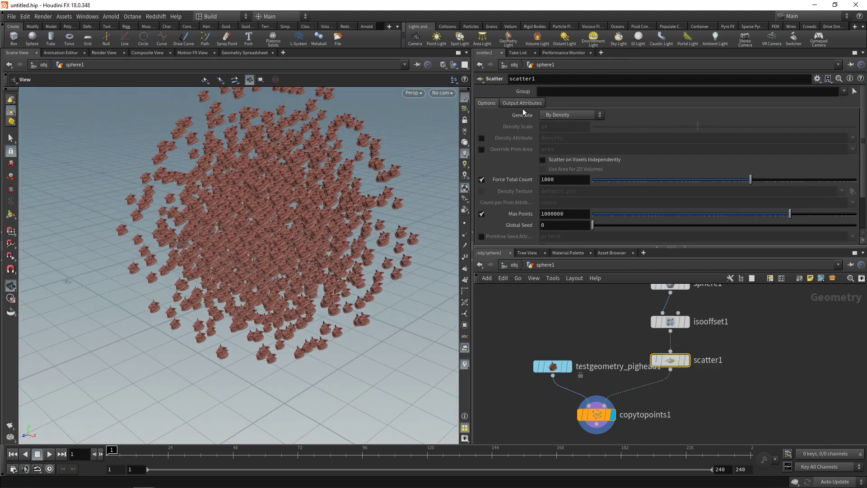
{"action": "double_click", "coordinate": [542, 179]}
{"action": "type", "text": "8000"}
{"action": "key", "text": "Return"}
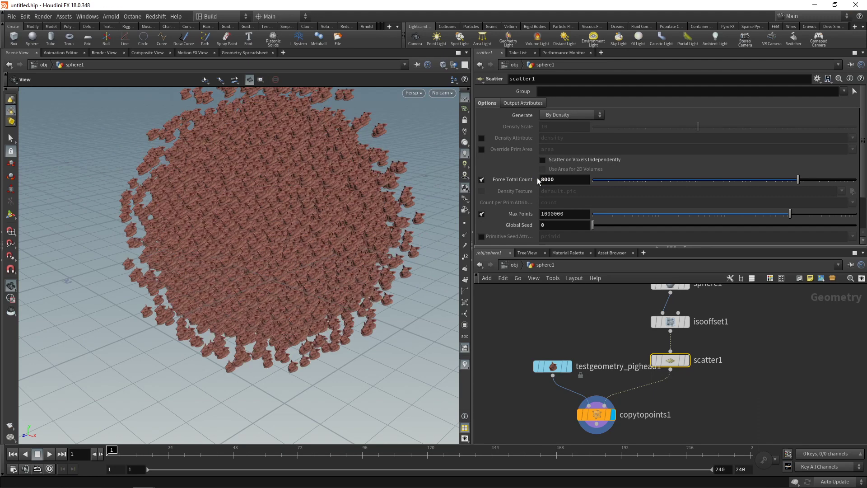
{"action": "mouse_move", "coordinate": [298, 227]}
{"action": "left_mouse_down"}
{"action": "mouse_move", "coordinate": [319, 232]}
{"action": "mouse_move", "coordinate": [316, 213]}
{"action": "mouse_move", "coordinate": [283, 204]}
{"action": "mouse_move", "coordinate": [304, 190]}
{"action": "mouse_move", "coordinate": [294, 209]}
{"action": "mouse_move", "coordinate": [246, 191]}
{"action": "mouse_move", "coordinate": [289, 217]}
{"action": "left_mouse_up"}
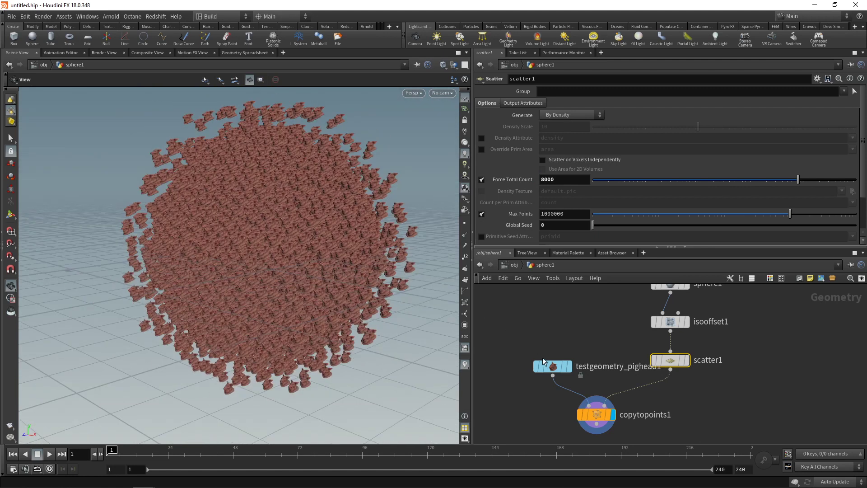
- Check copytopoints1's geometry statistics and select it to show its parameters
{"action": "mouse_move", "coordinate": [551, 367]}
{"action": "mouse_move", "coordinate": [609, 416]}
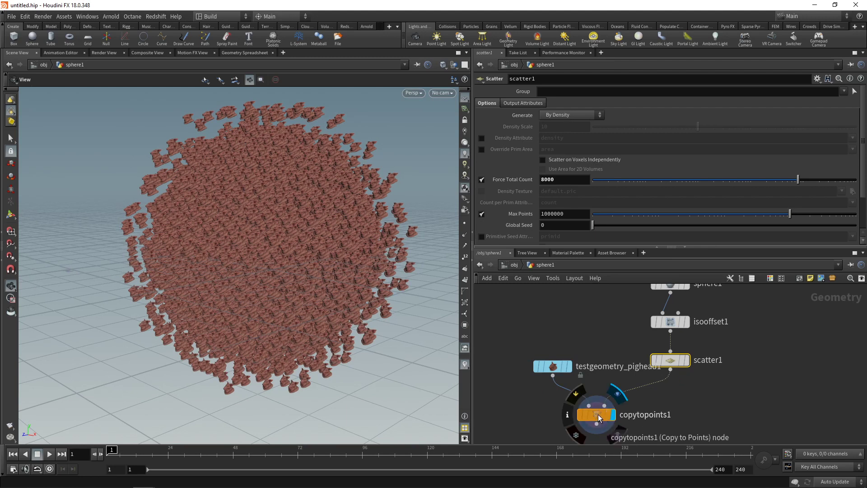
{"action": "left_click", "coordinate": [567, 414]}
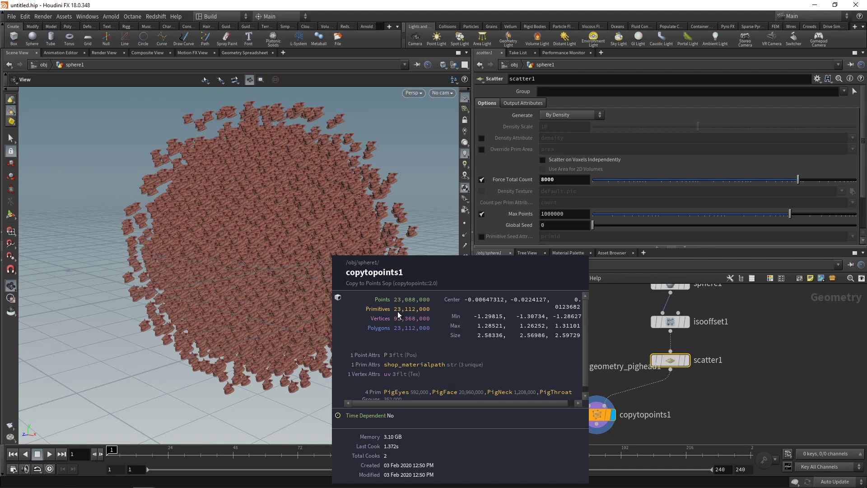
{"action": "left_click", "coordinate": [598, 415]}
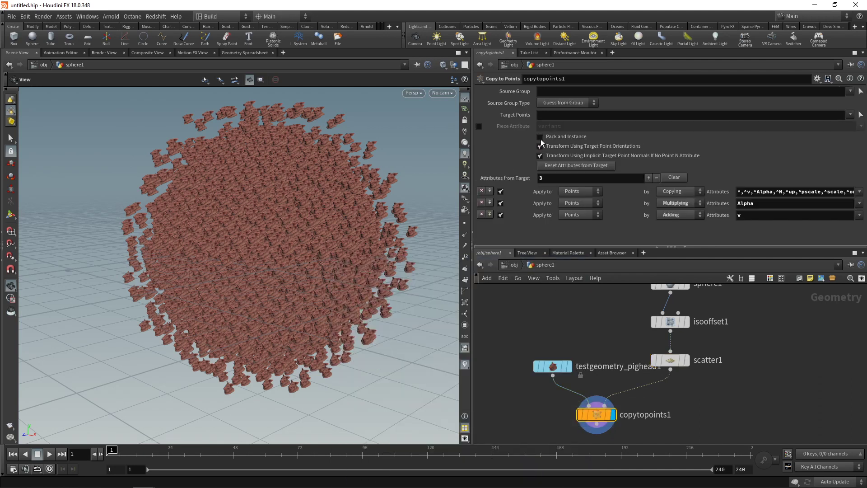
- Enable Pack and Instance on copytopoints1 and confirm 8,000 packed primitives
{"action": "left_click", "coordinate": [540, 136]}
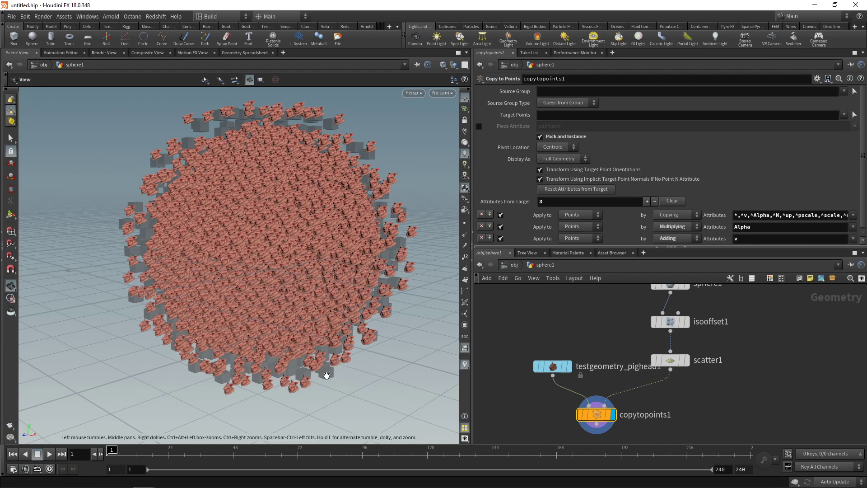
{"action": "left_click", "coordinate": [601, 424]}
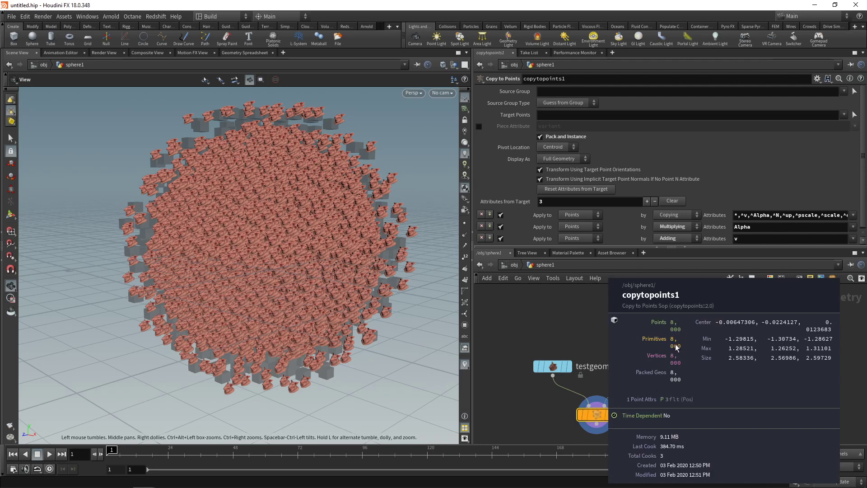
{"action": "left_click_drag", "start_coordinate": [244, 285], "coordinate": [340, 316]}
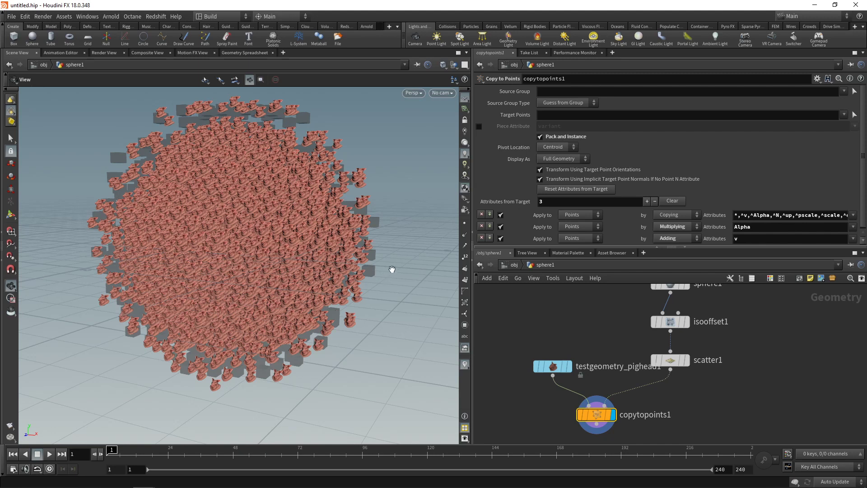
- Turn off Distance-based Packed Geometry Culling in the viewport's Display Options
{"action": "key", "text": "d"}
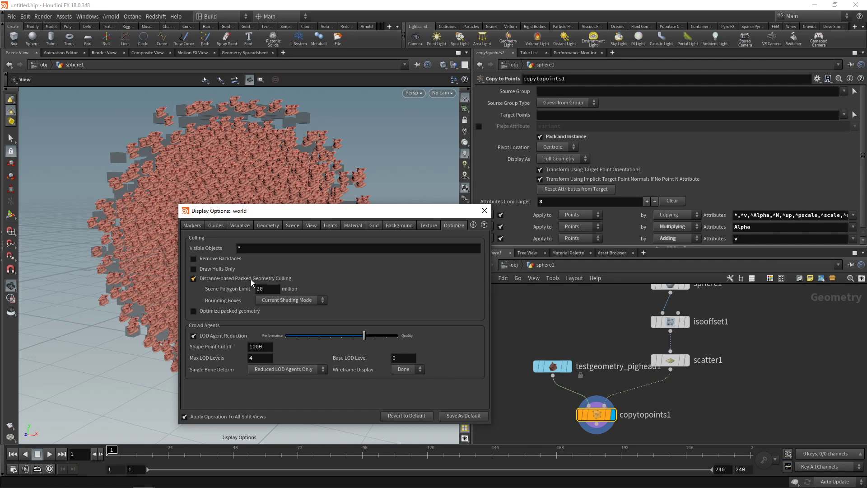
{"action": "key", "text": "Escape"}
{"action": "mouse_move", "coordinate": [261, 251]}
{"action": "left_mouse_down"}
{"action": "mouse_move", "coordinate": [291, 244]}
{"action": "mouse_move", "coordinate": [222, 234]}
{"action": "mouse_move", "coordinate": [253, 271]}
{"action": "left_mouse_up"}
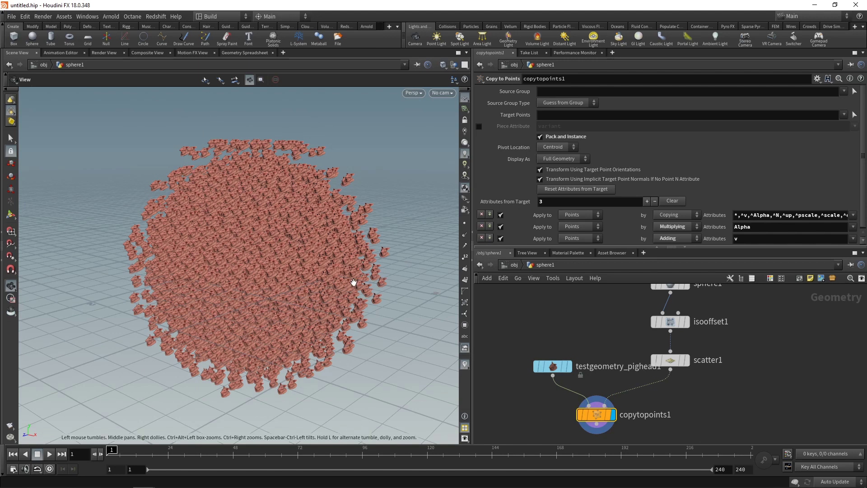